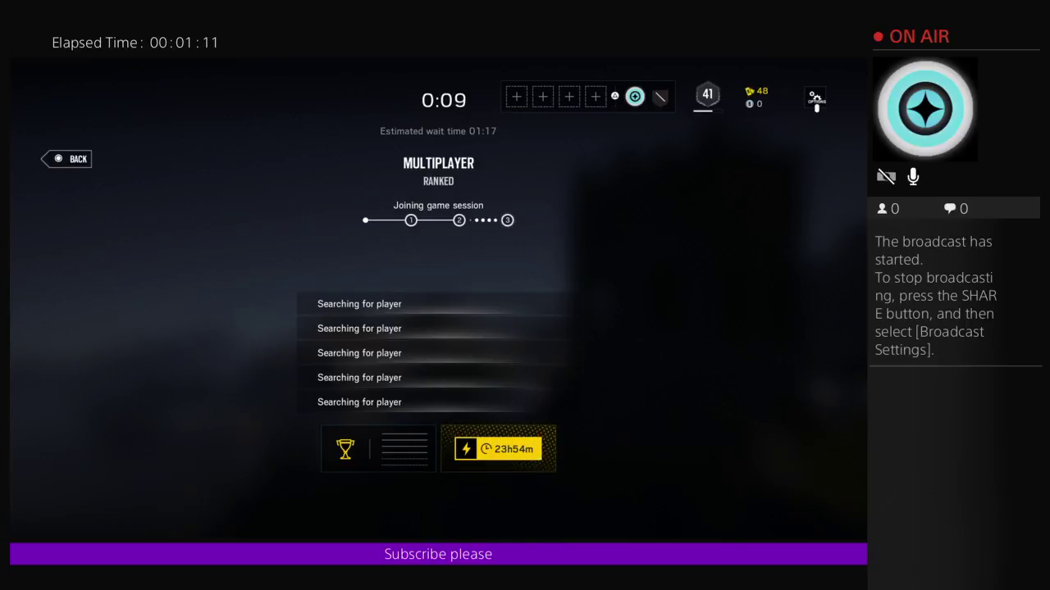
key(Escape)
key(Down)
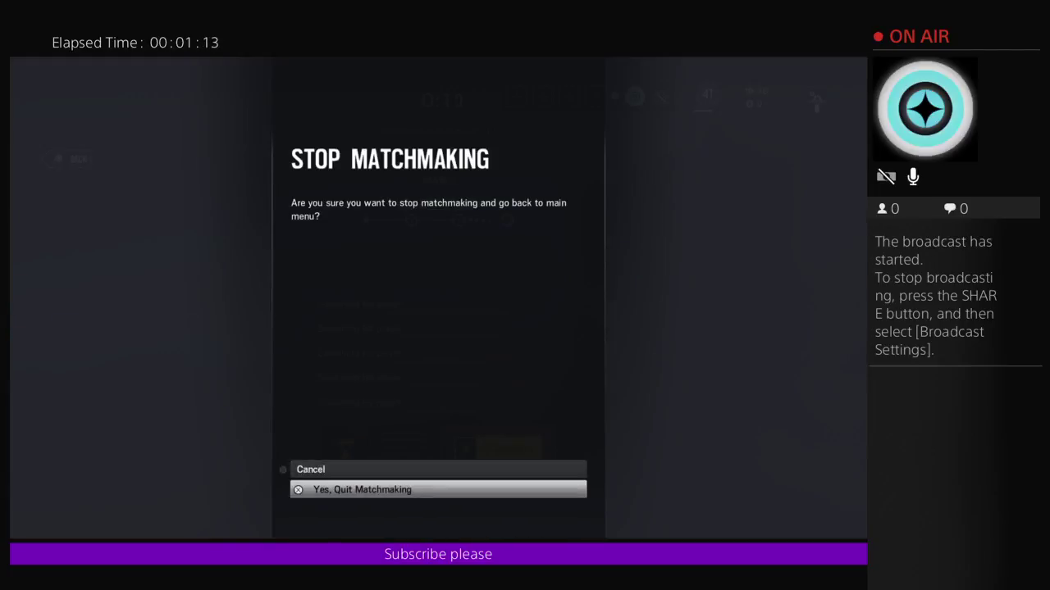
key(Return)
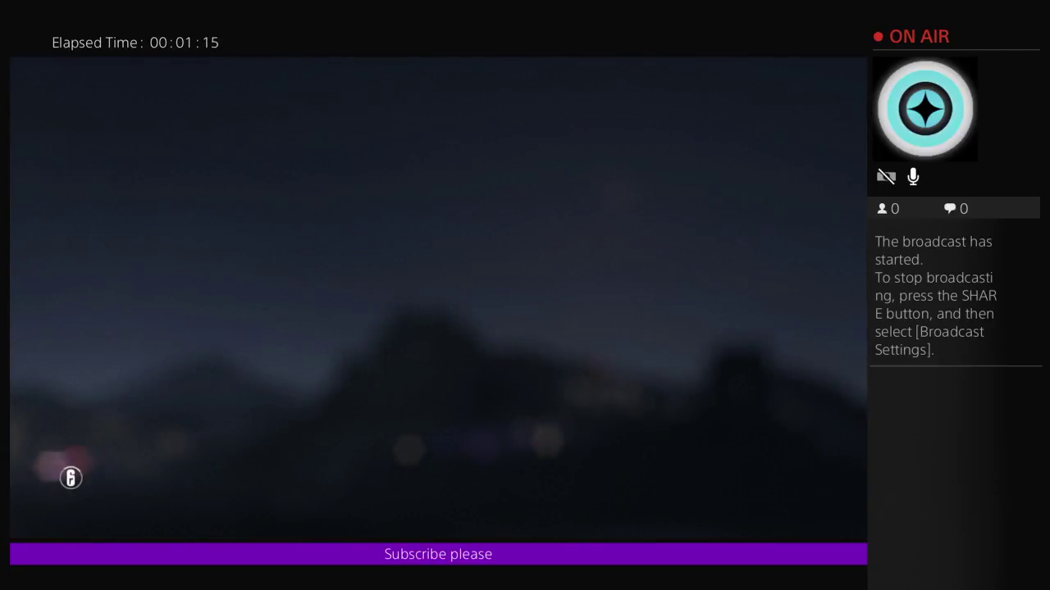